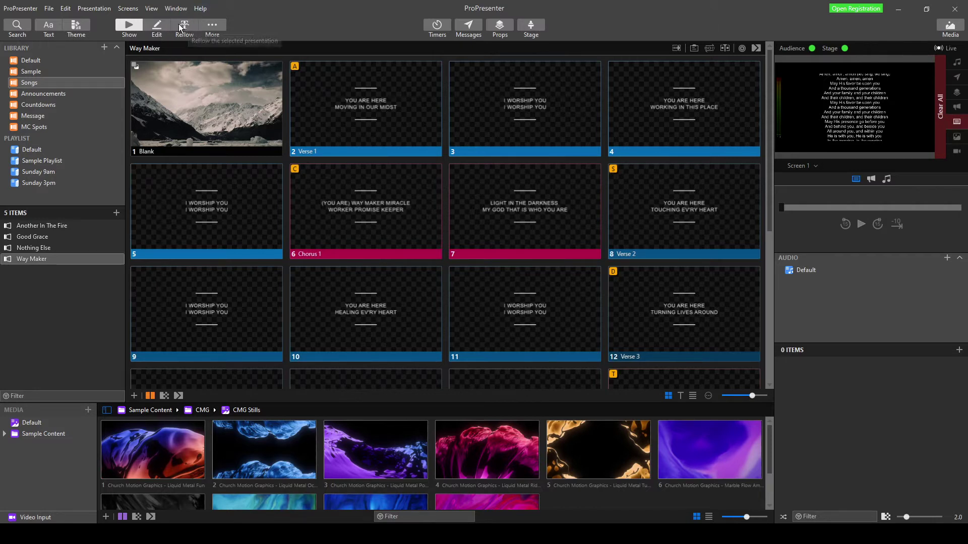
- Copy The Blessing lyrics from Chrome's Google results and return to ProPresenter's Reflow Editor
left_click(180, 23)
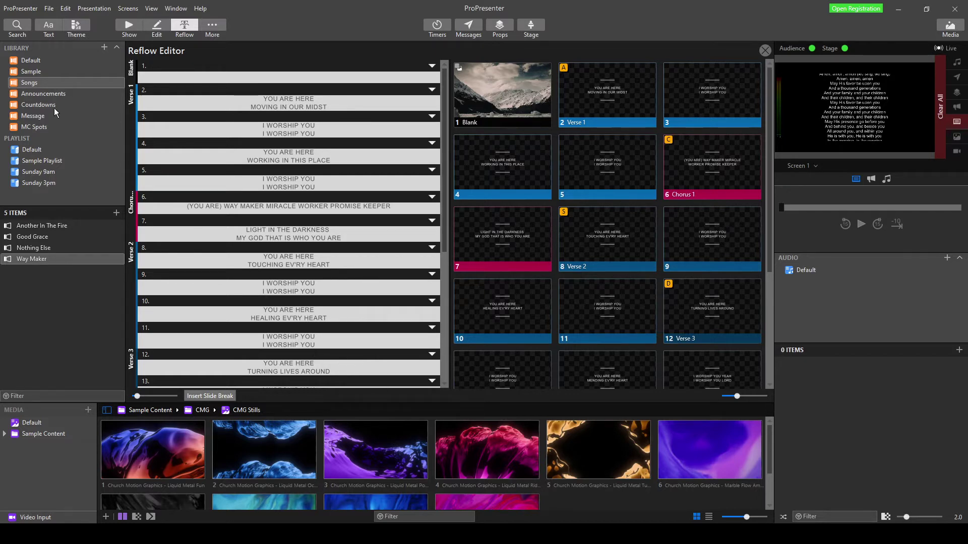
left_click(39, 85)
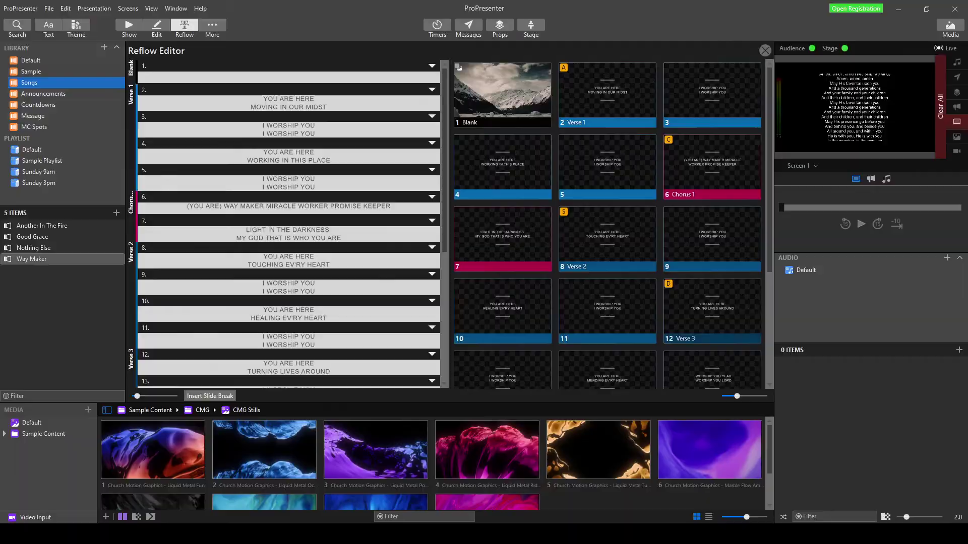
key("alt+Tab")
scroll(182, 228, "up", 15)
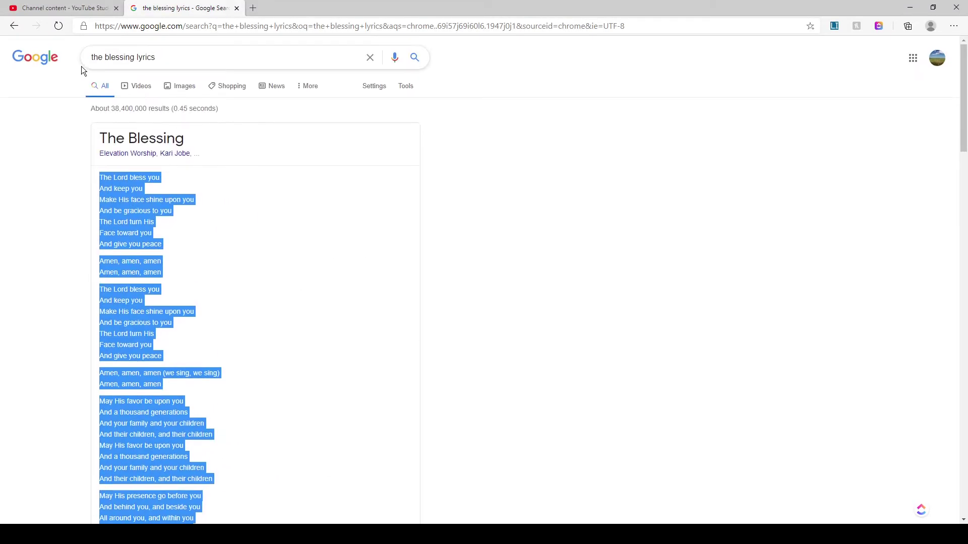
scroll(87, 176, "down", 4)
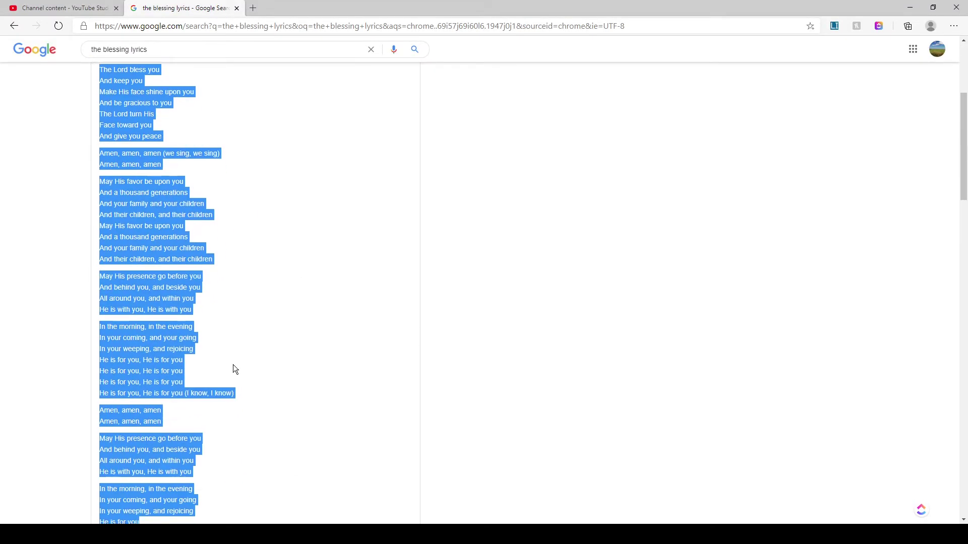
right_click(152, 246)
left_click(196, 248)
key("alt+Tab")
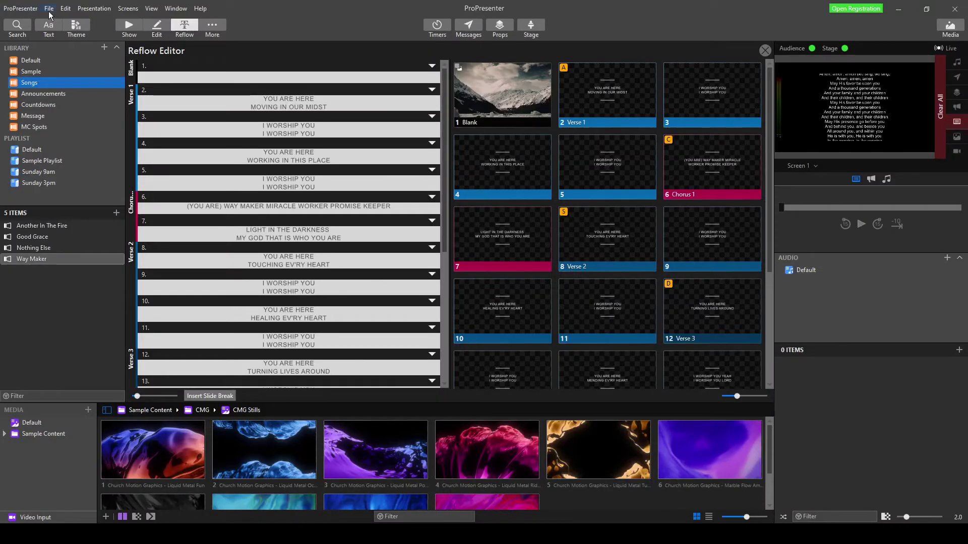
- Import the clipboard text into the Songs library, split at line breaks, four lines per slide
left_click(49, 10)
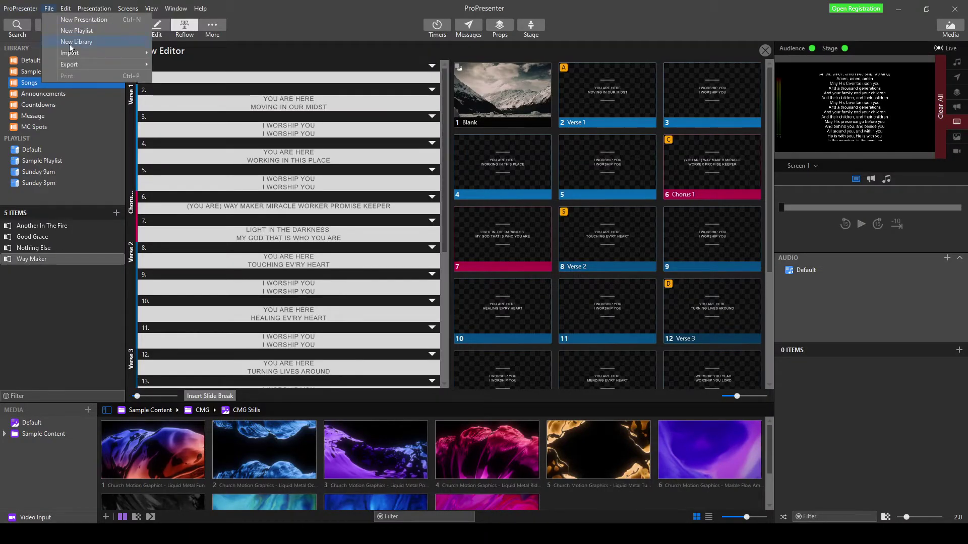
mouse_move(75, 53)
left_click(189, 64)
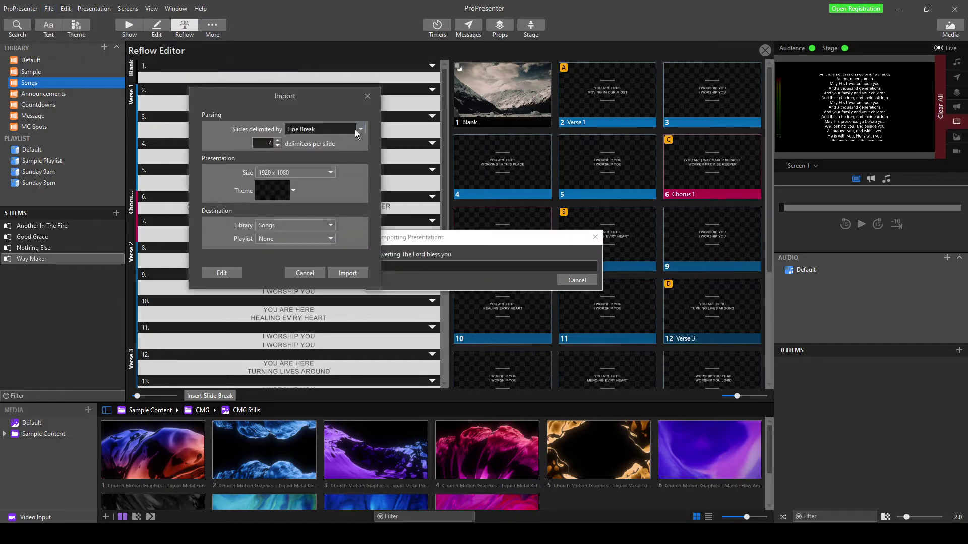
left_click(359, 130)
left_click(360, 131)
left_click(358, 129)
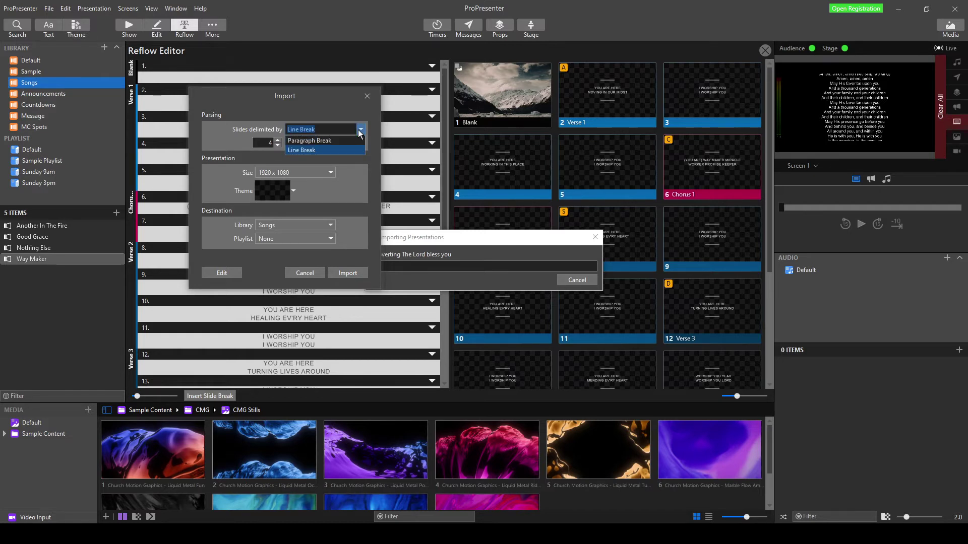
left_click(331, 149)
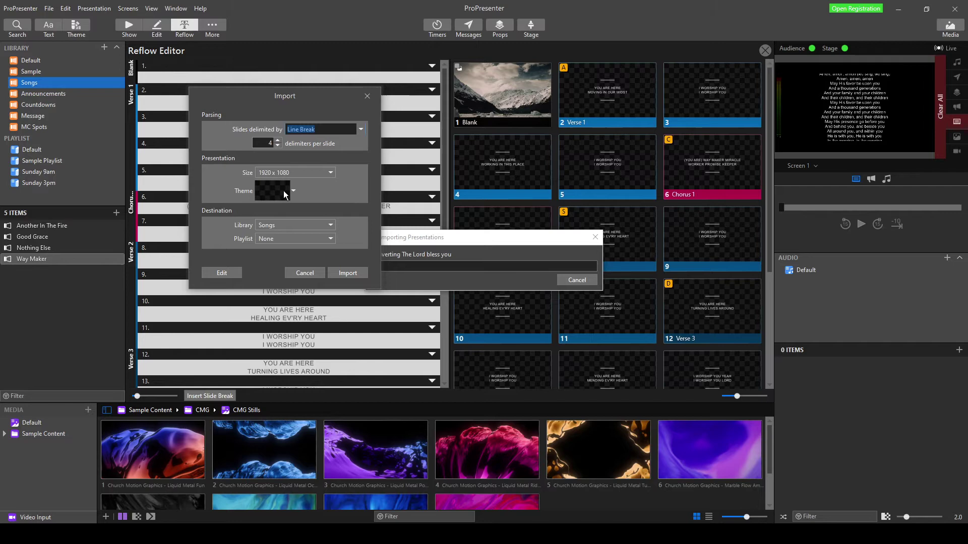
left_click(279, 232)
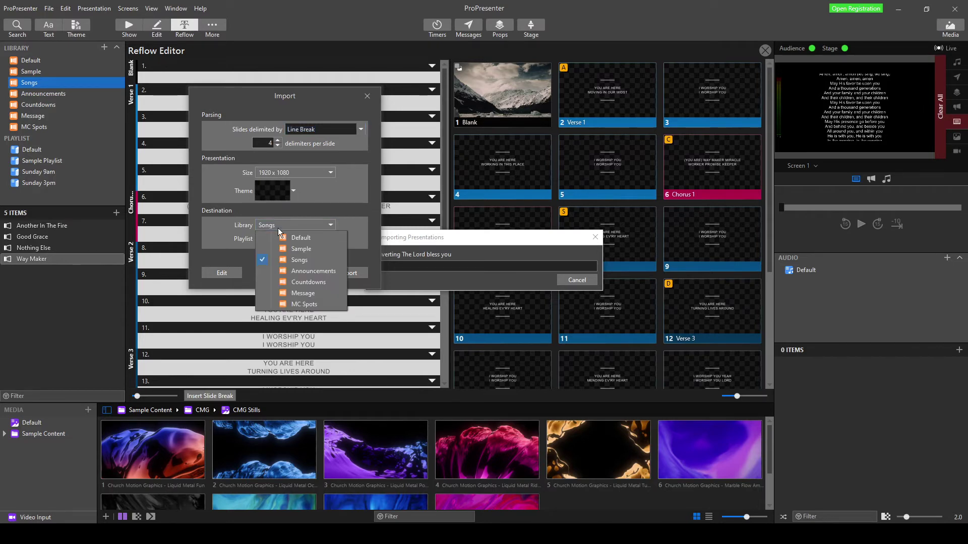
left_click(312, 260)
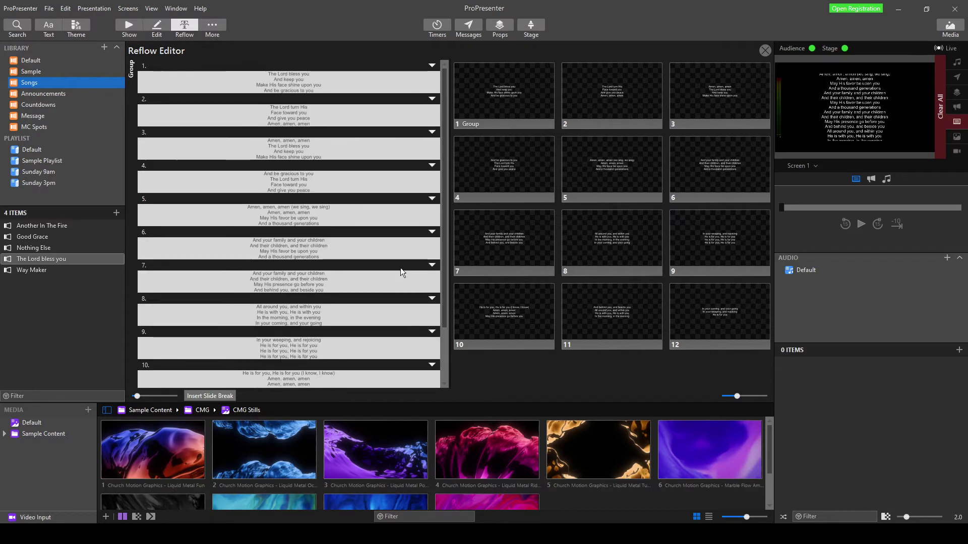
- Hide the media bin, enlarge the editor text, and widen thumbnails to two columns
left_click(947, 29)
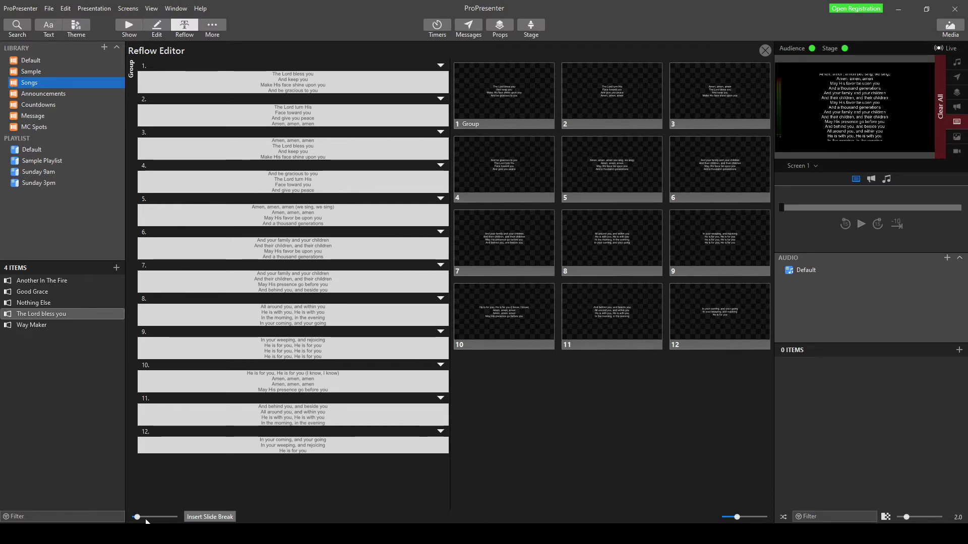
left_click_drag(138, 520, 146, 521)
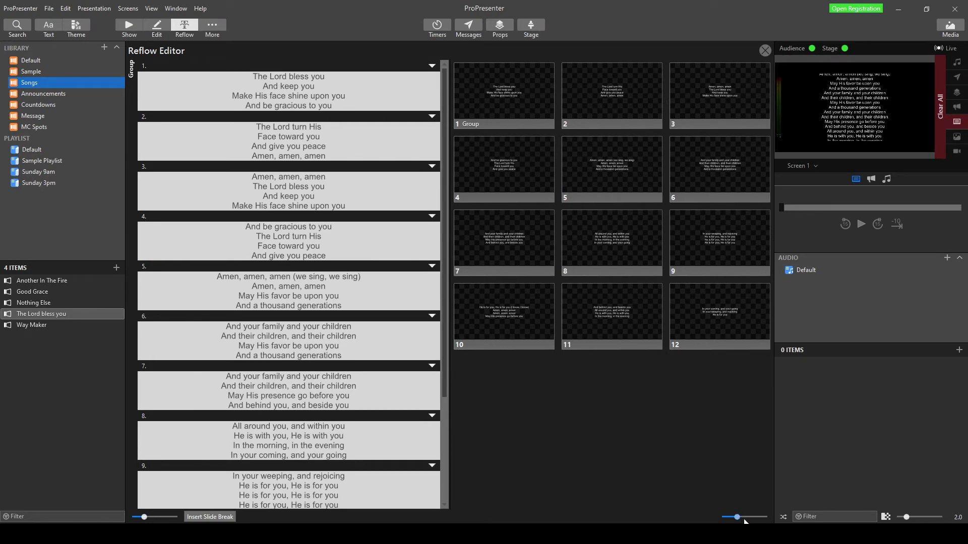
mouse_move(744, 519)
left_mouse_down()
mouse_move(766, 517)
mouse_move(752, 518)
left_mouse_up()
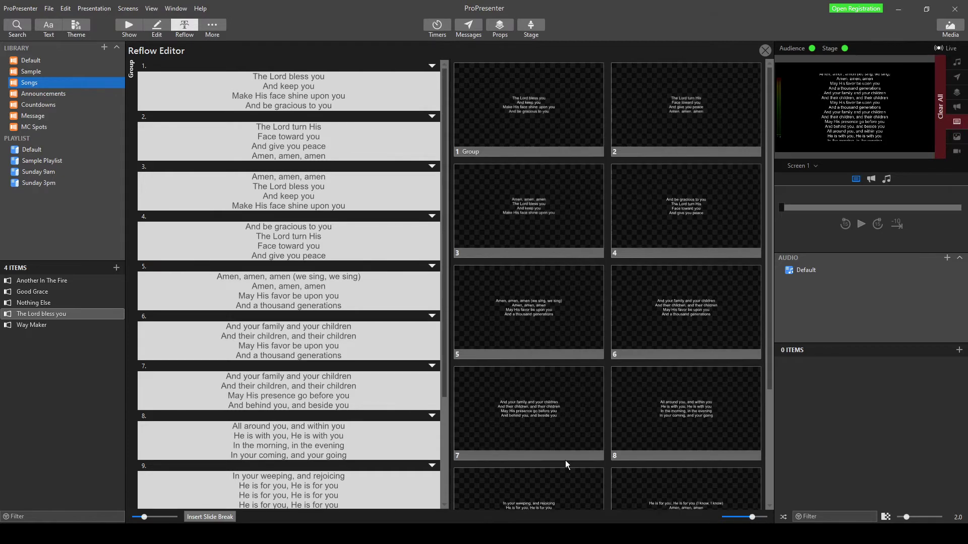
scroll(293, 155, "down", 3)
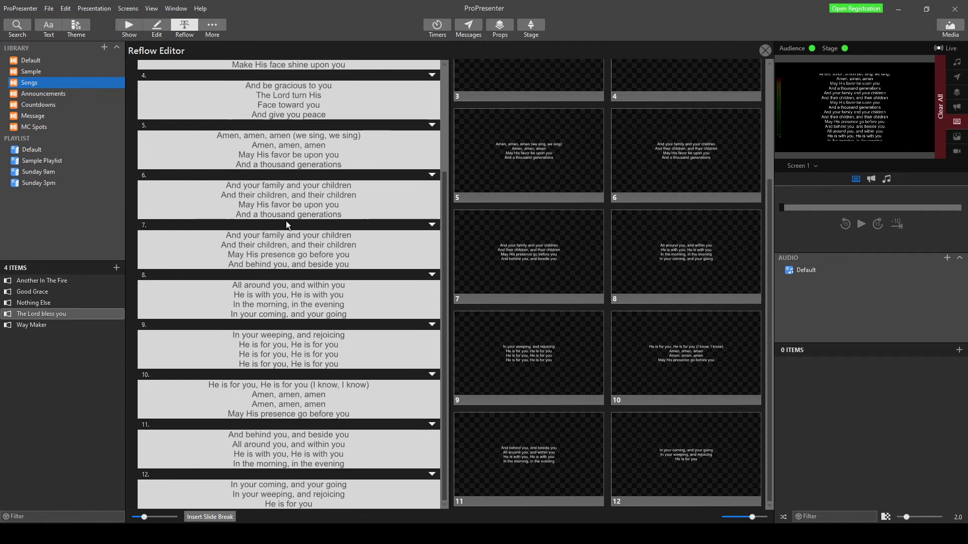
scroll(286, 221, "up", 5)
scroll(379, 286, "down", 3)
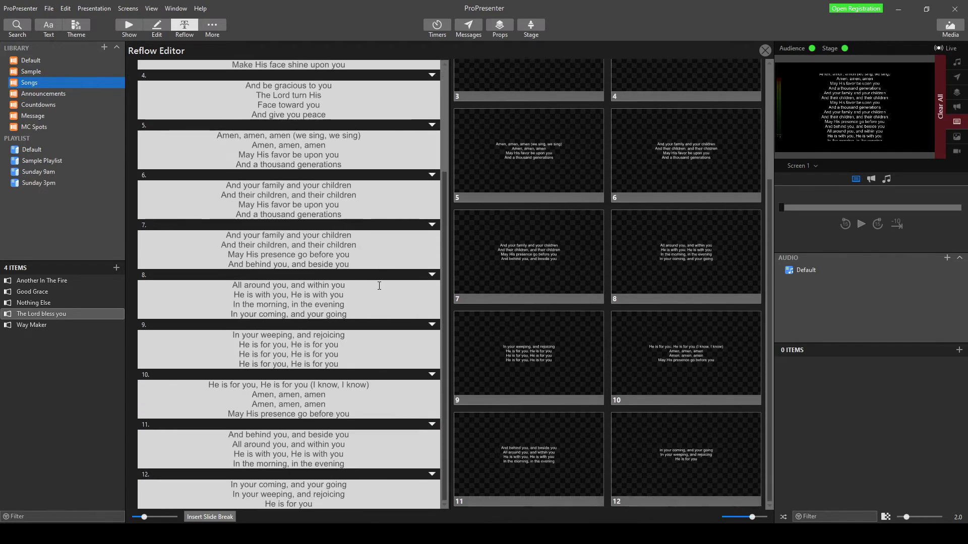
scroll(378, 283, "up", 3)
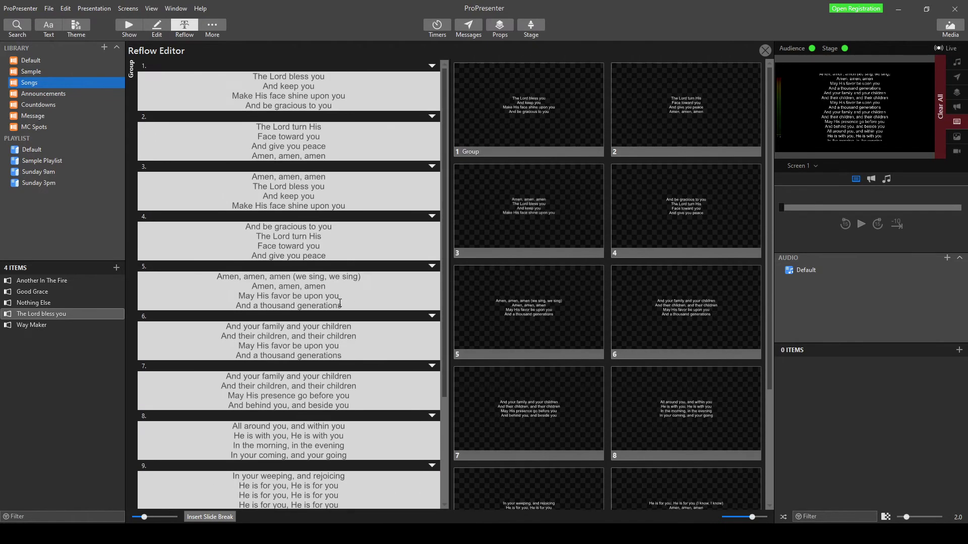
left_click(657, 134)
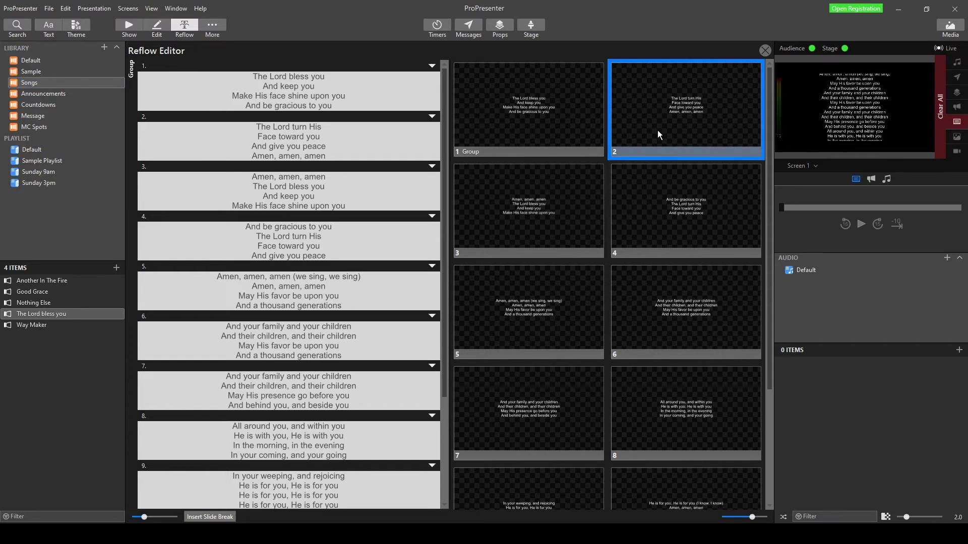
scroll(616, 249, "down", 3)
scroll(596, 227, "up", 3)
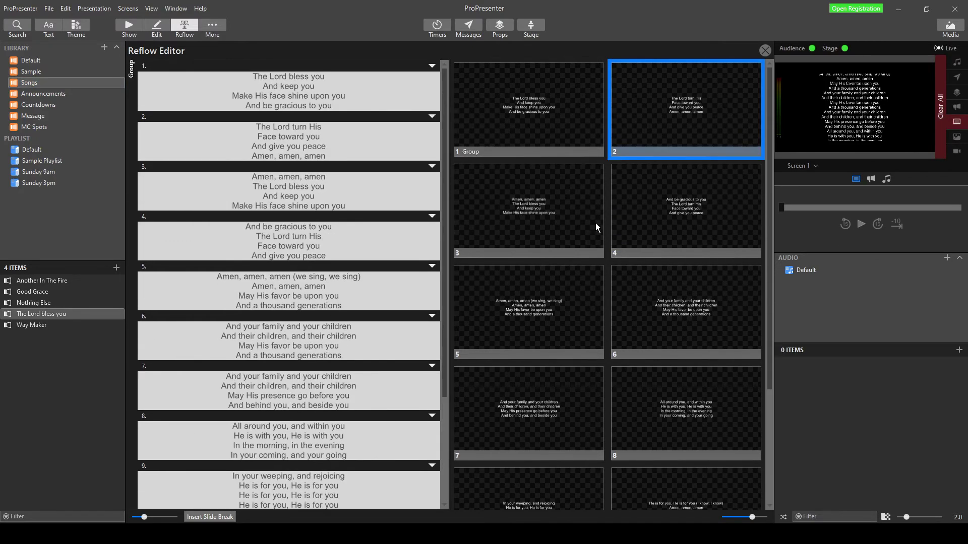
left_click(209, 182)
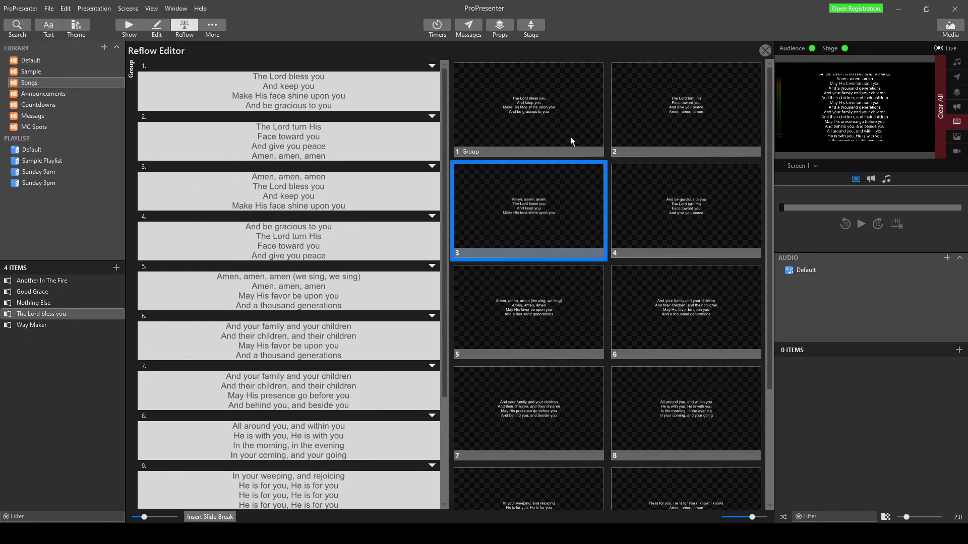
left_click(224, 438)
scroll(227, 453, "down", 3)
left_click(239, 496)
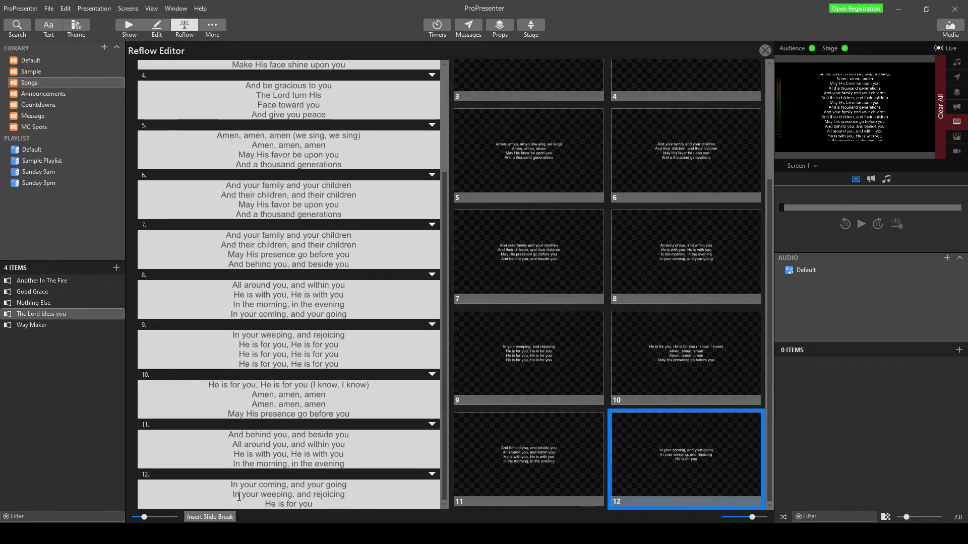
scroll(239, 427, "up", 3)
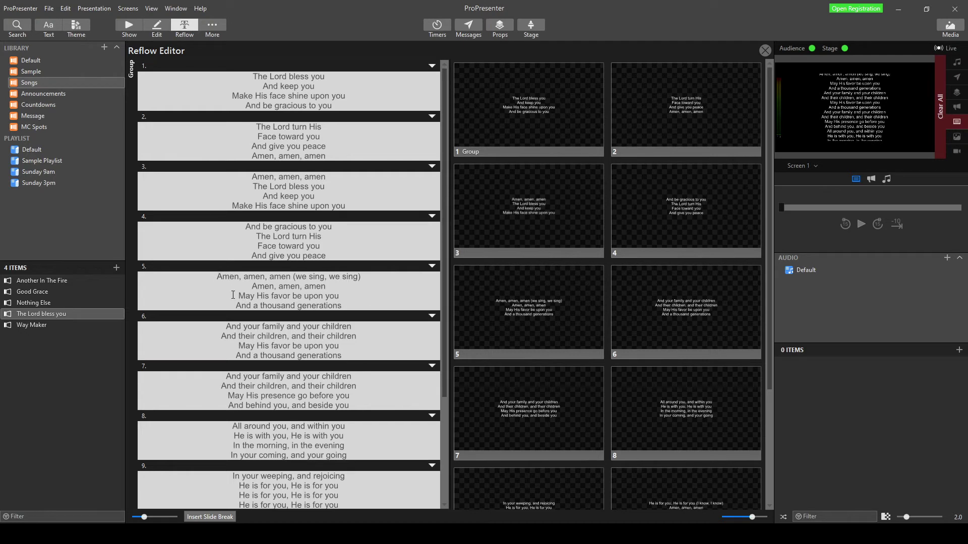
- Insert slide breaks before 'May His favor' in blocks 5 and 7, then mark before 'He' in block 11
left_click(240, 295)
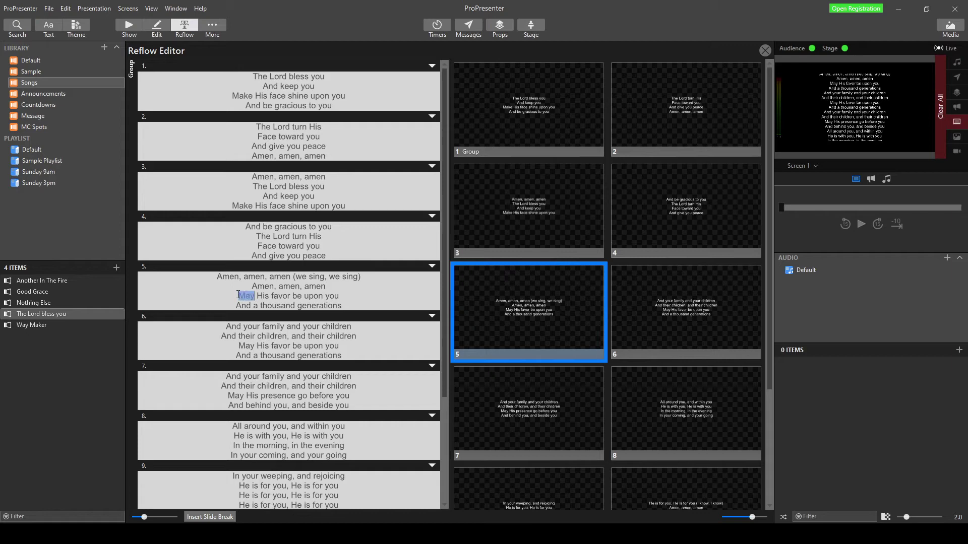
left_click(209, 516)
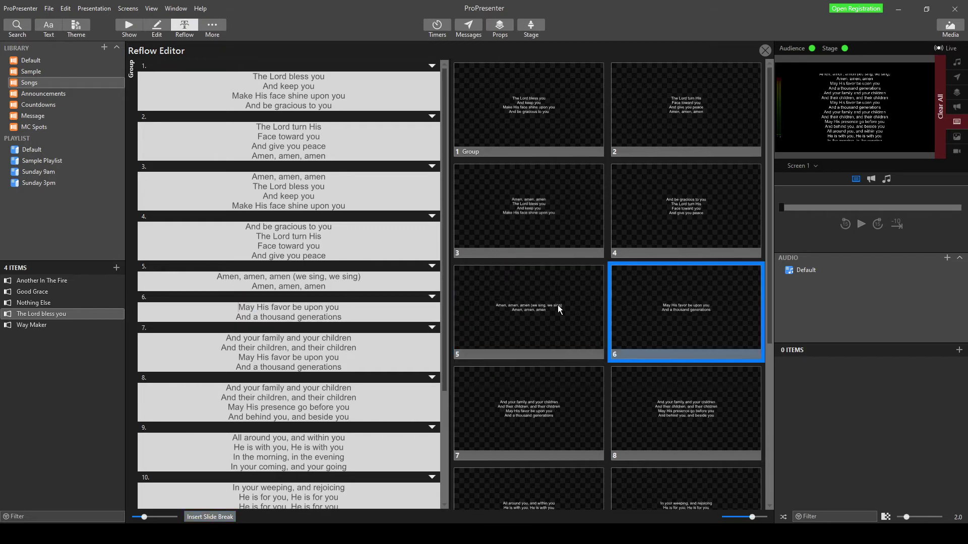
scroll(284, 349, "down", 1)
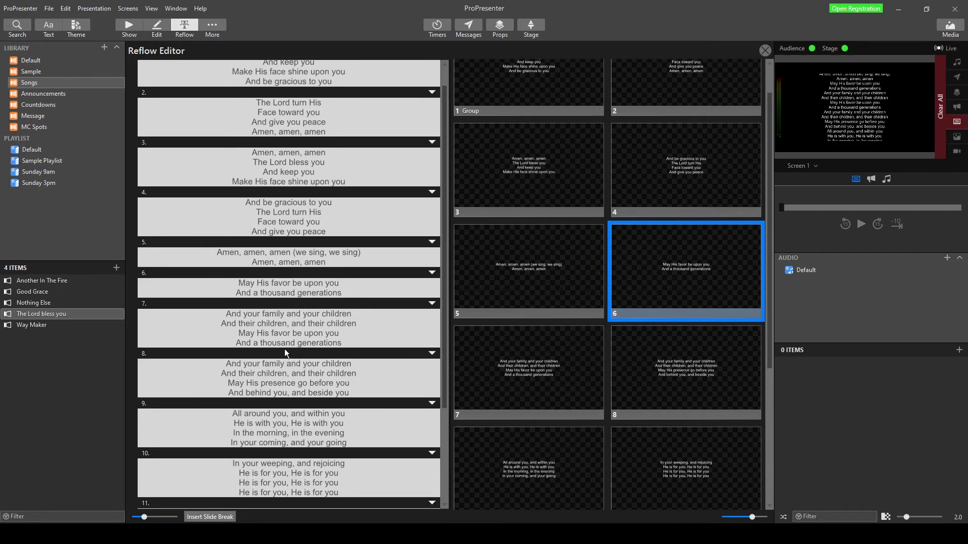
left_click(239, 334)
left_click(217, 518)
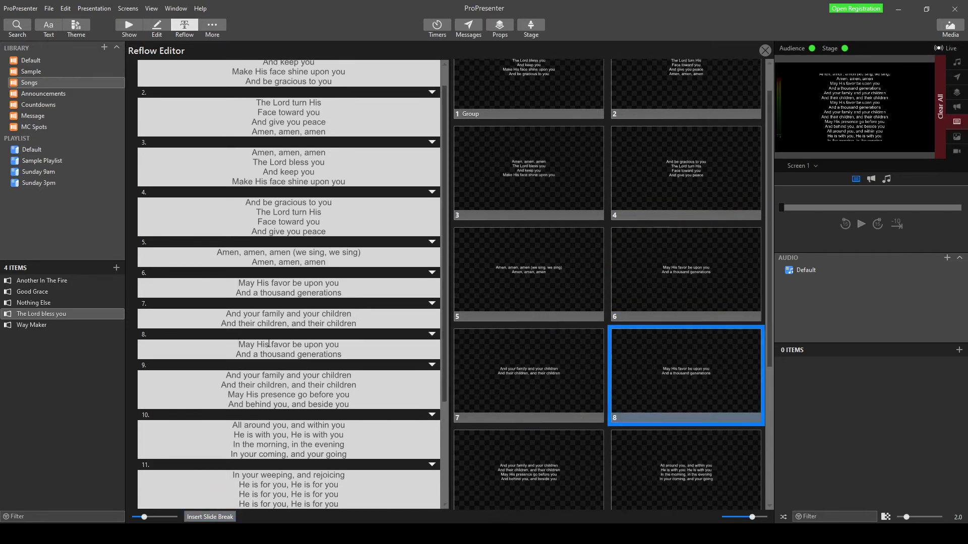
scroll(267, 340, "down", 3)
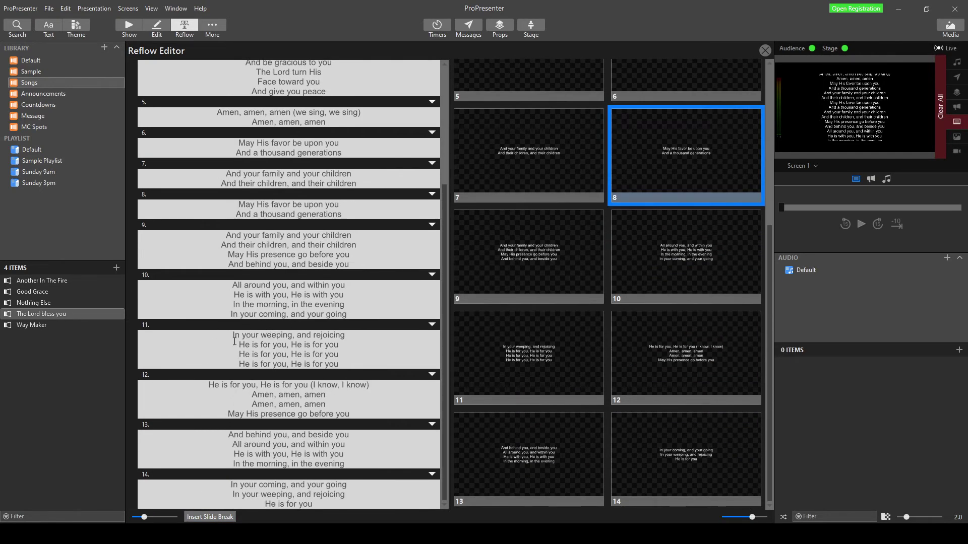
left_click(241, 344)
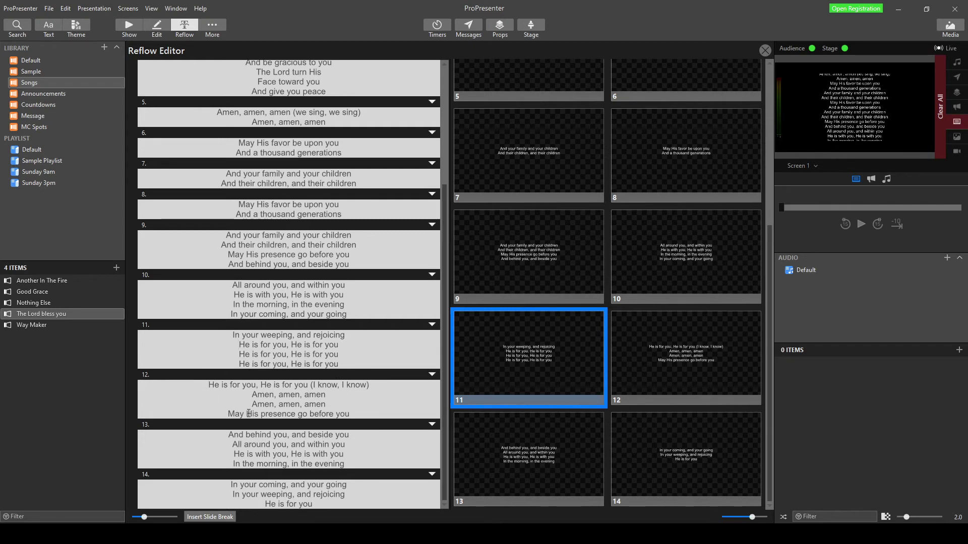
- Split off the 'He is for you' slide and move 'In your coming, and your going' into slide 11
left_click(210, 518)
left_click(227, 319)
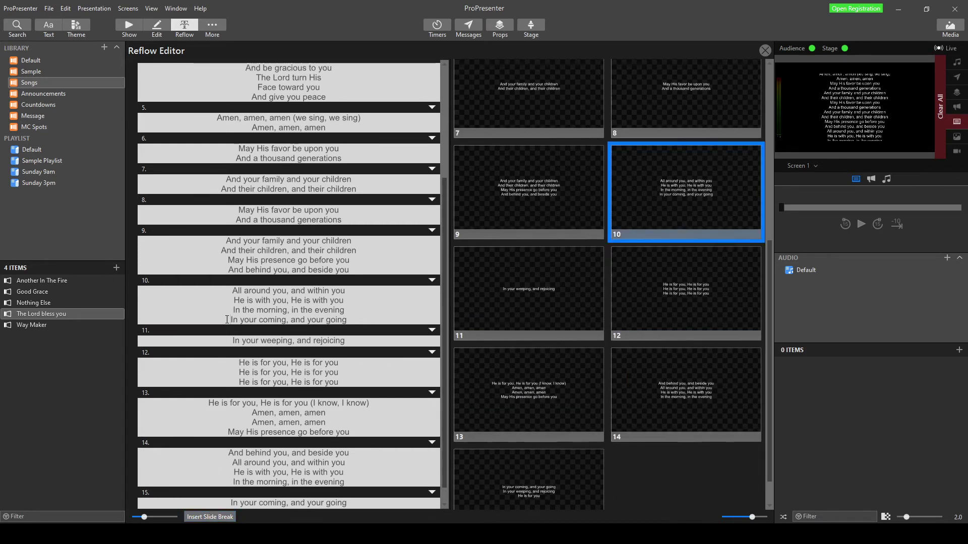
left_click_drag(348, 320, 222, 322)
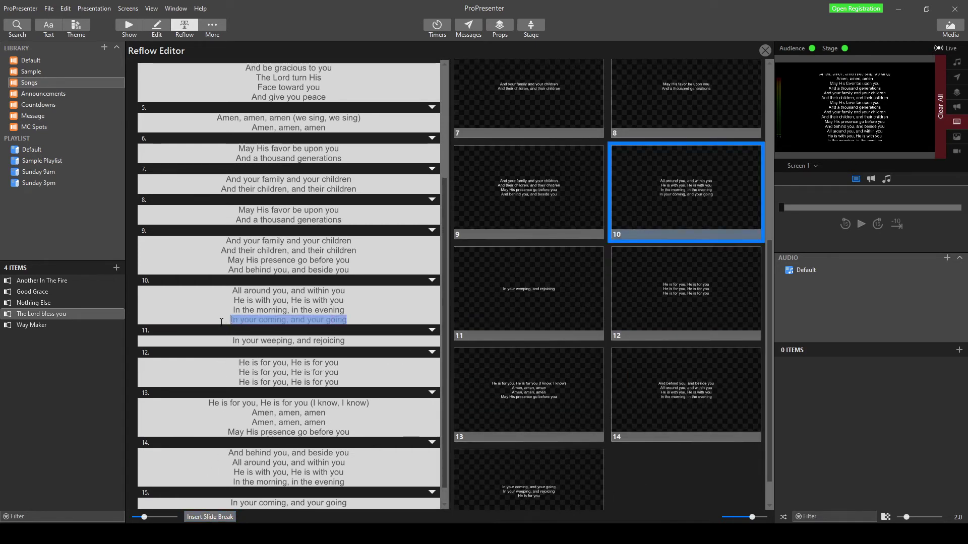
right_click(255, 320)
left_click(292, 328)
left_click(231, 340)
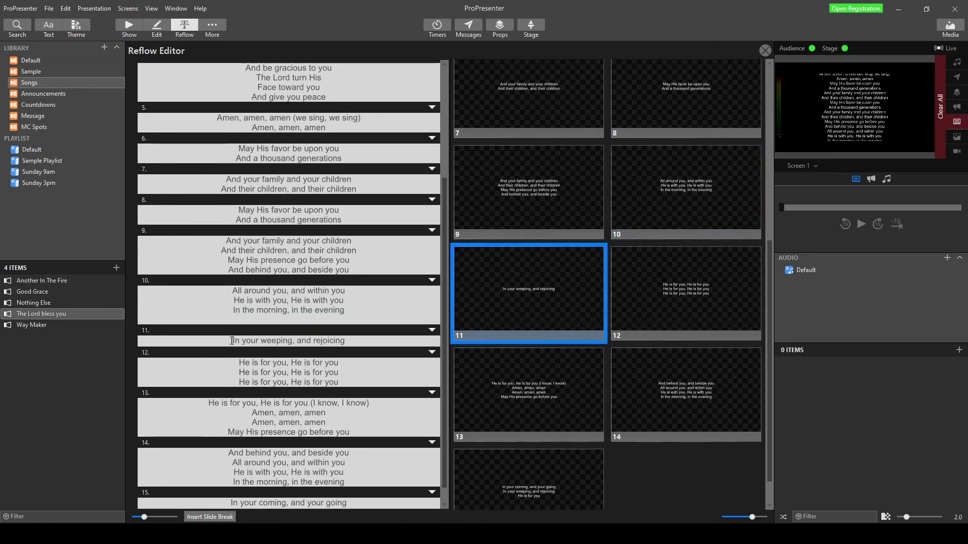
right_click(231, 340)
left_click(260, 371)
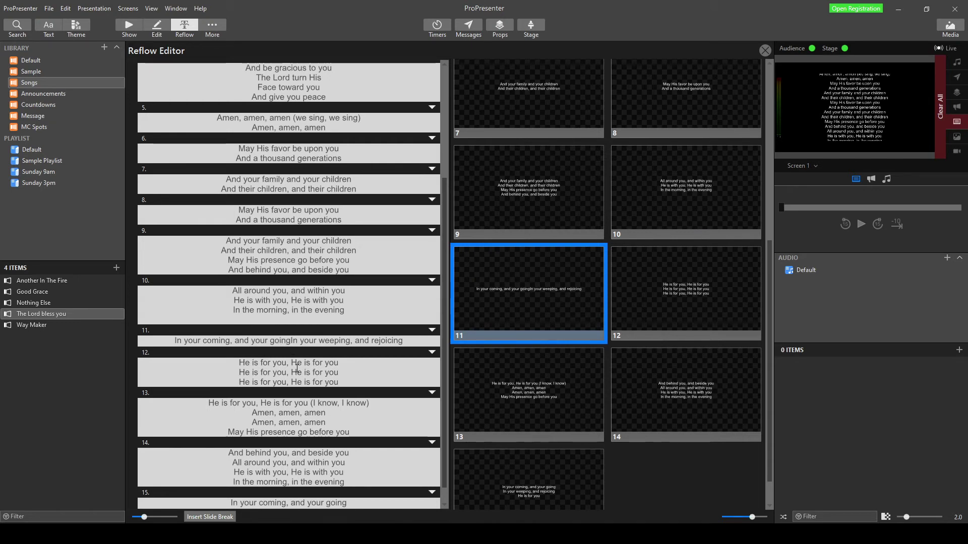
key("Return")
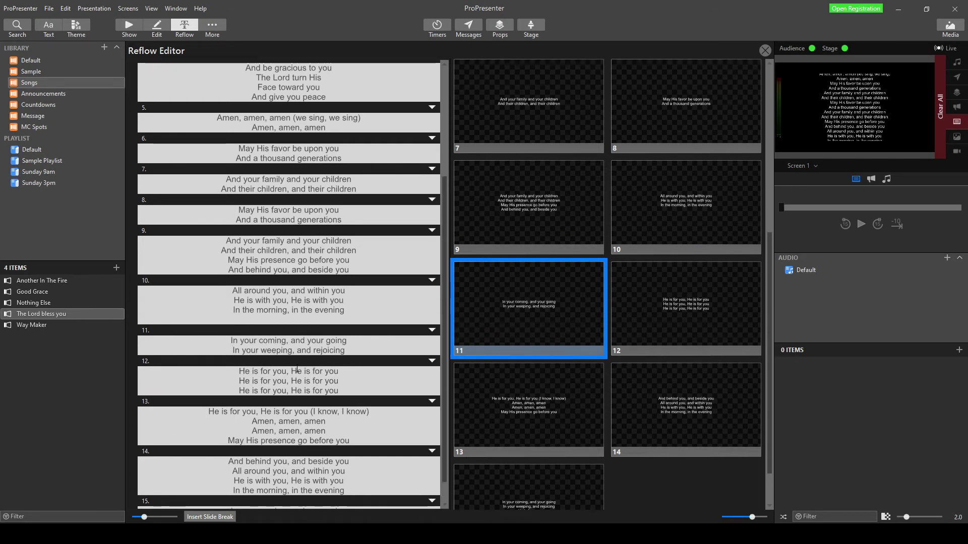
left_click(257, 319)
key("BackSpace")
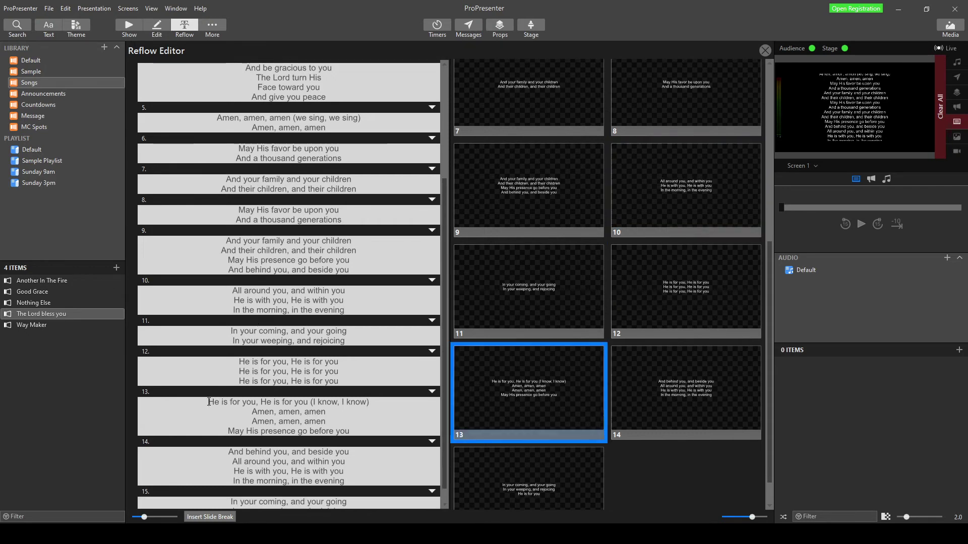
- Move the 'He is for you (I know, I know)' line from slide 13 to the end of slide 12
left_click_drag(208, 401, 371, 402)
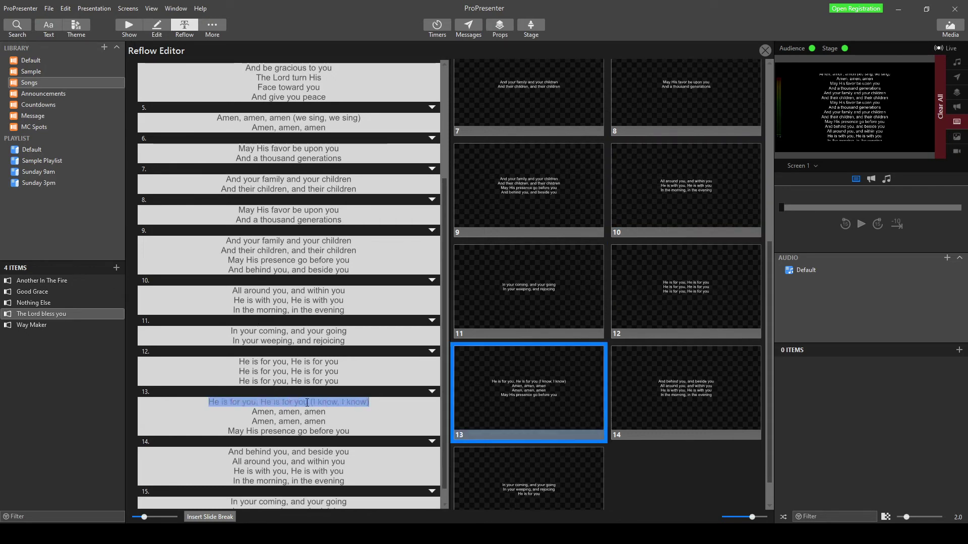
right_click(278, 402)
left_click(319, 410)
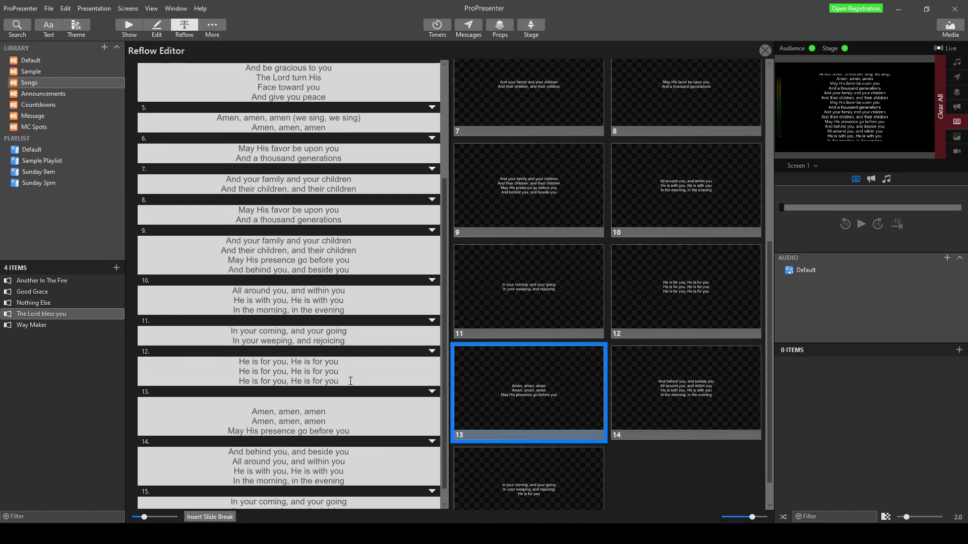
left_click(351, 381)
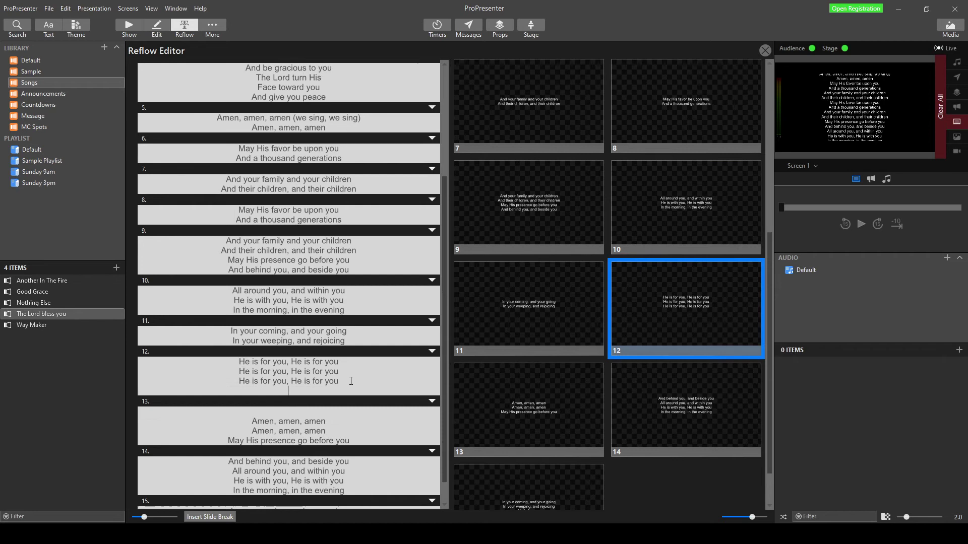
key("Return")
key("ctrl+v")
left_click(288, 414)
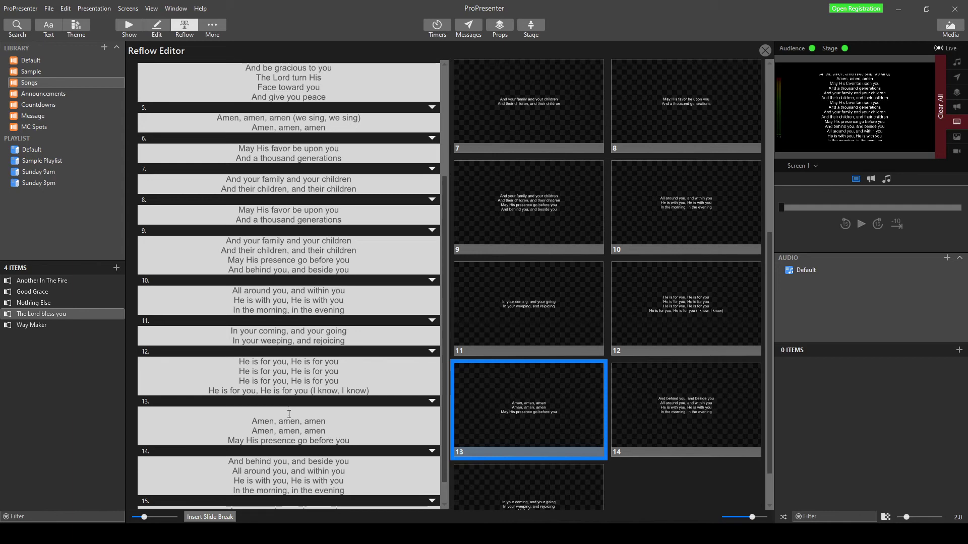
key("Delete")
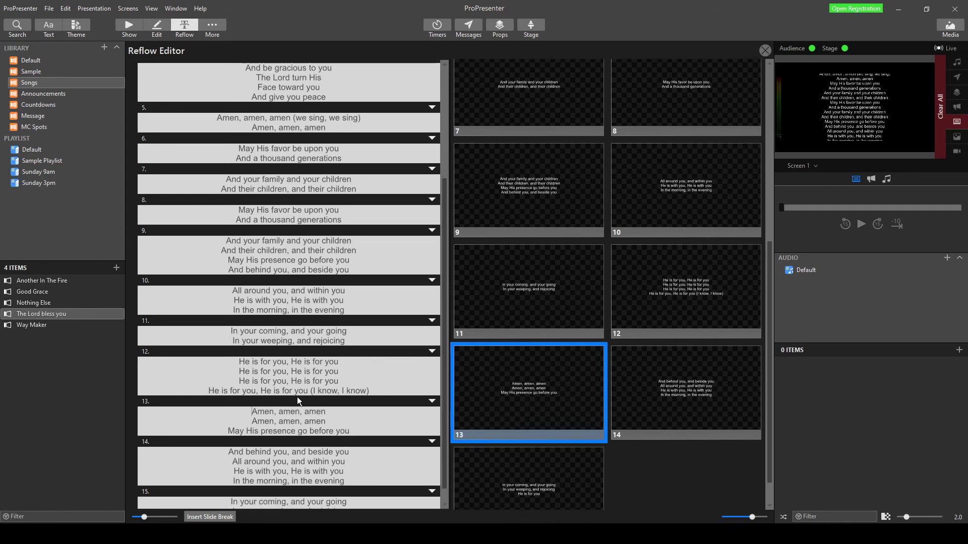
scroll(288, 415, "down", 1)
scroll(274, 360, "up", 10)
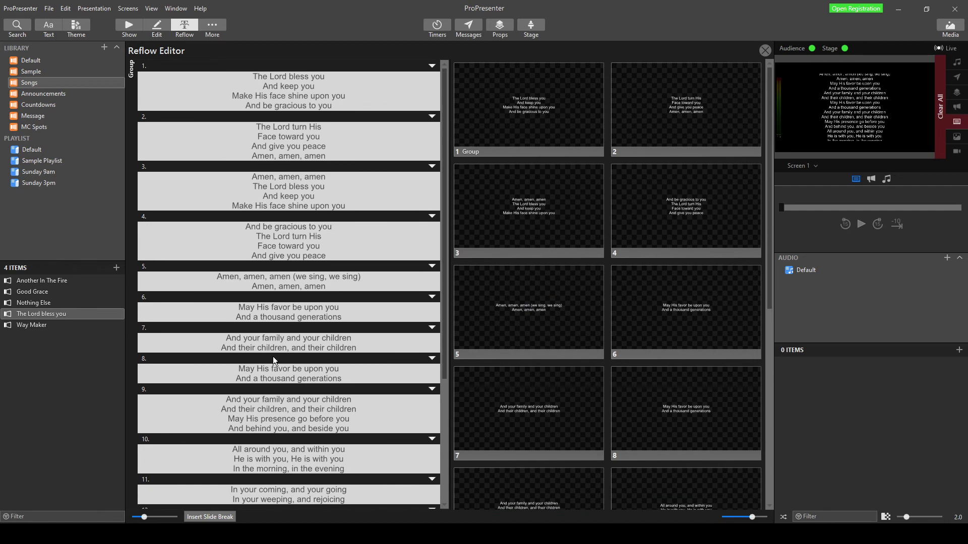
scroll(289, 188, "down", 10)
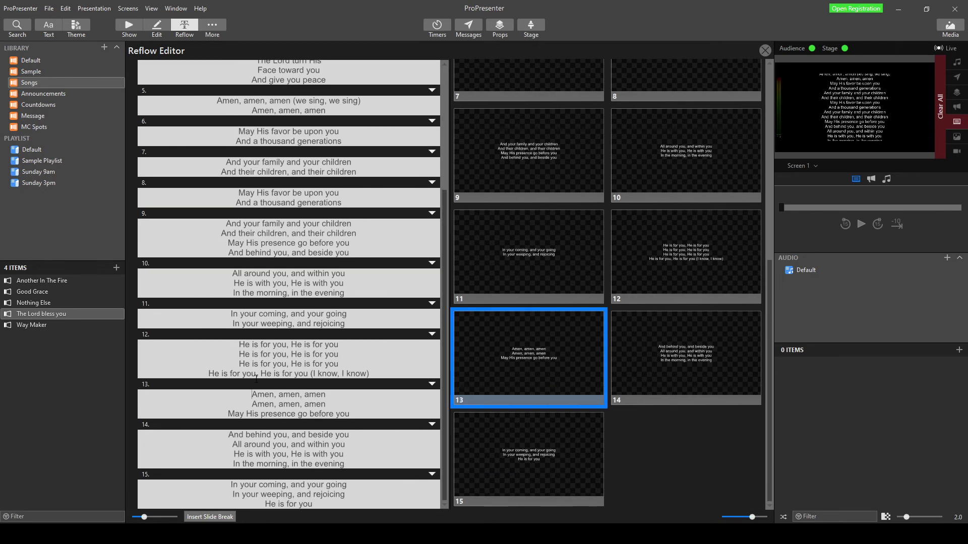
left_click(314, 498)
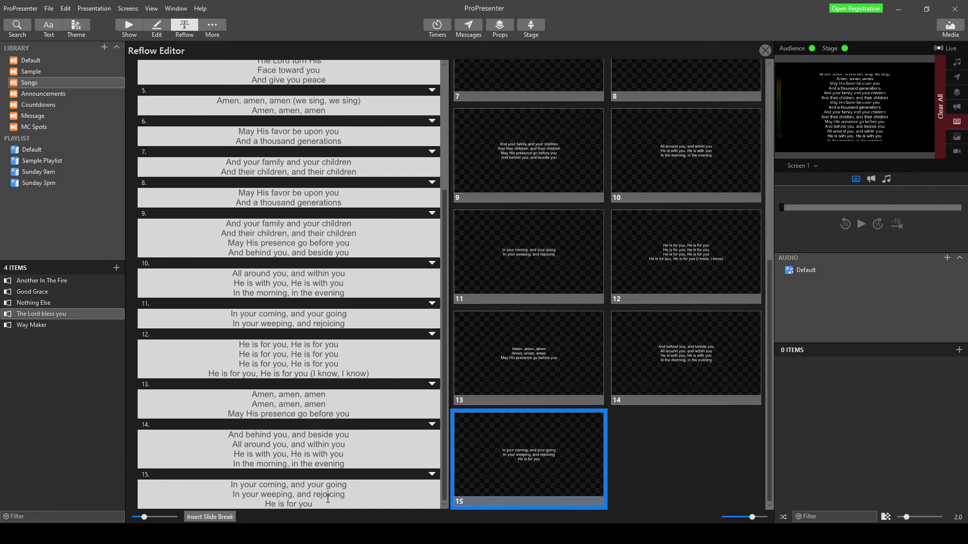
left_click(266, 453)
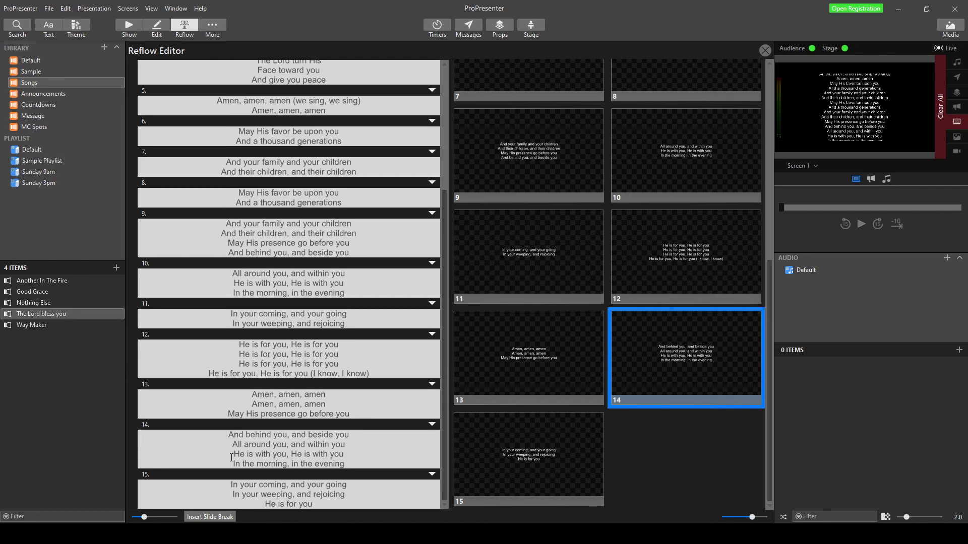
scroll(295, 259, "up", 3)
scroll(296, 259, "down", 3)
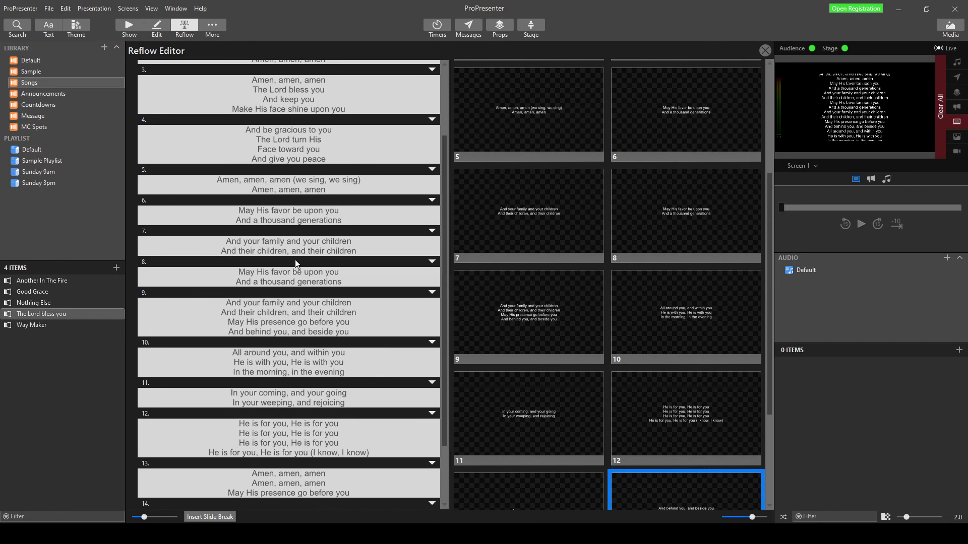
scroll(295, 259, "up", 3)
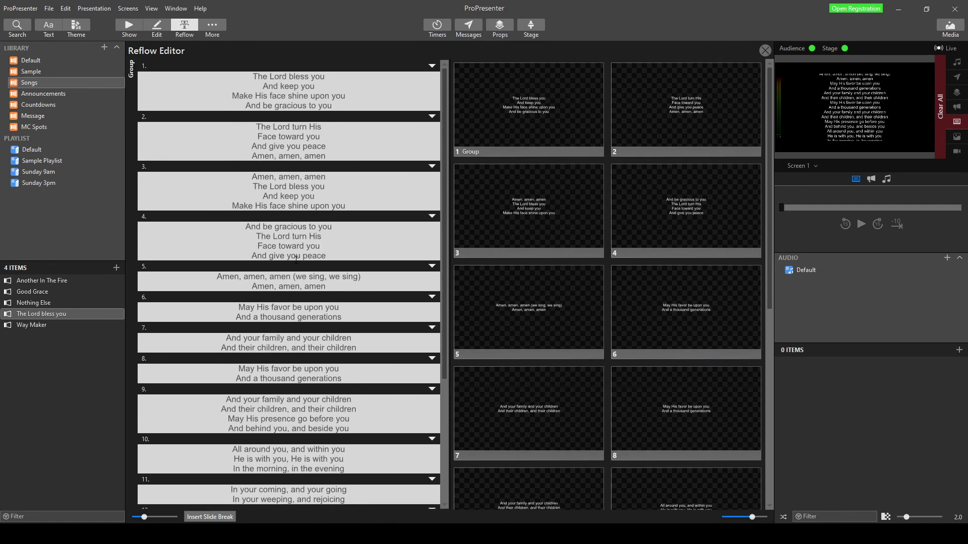
- Insert slide breaks before 'Face toward you', 'And keep you' and 'And give you peace' in slides 4, 3, 2
left_click(251, 247)
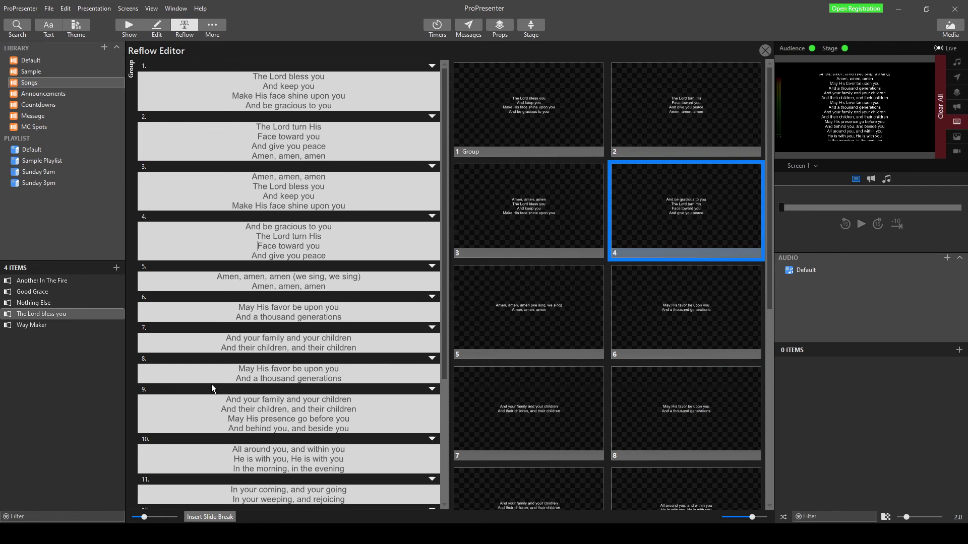
left_click(210, 516)
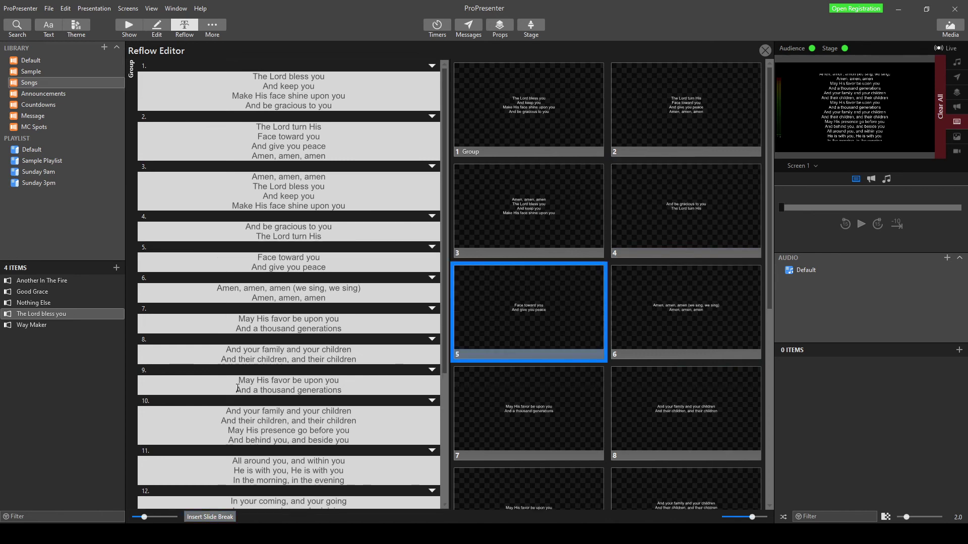
left_click(259, 193)
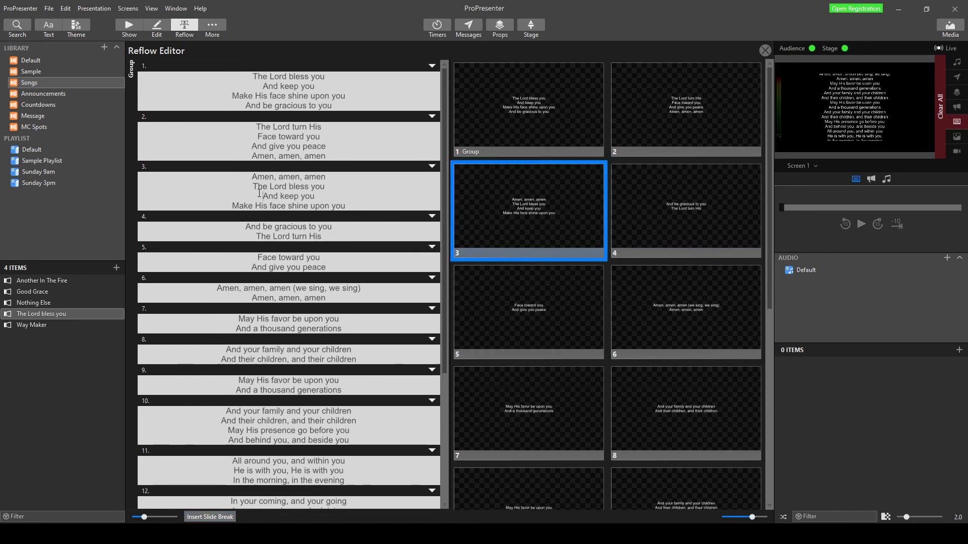
left_click(210, 517)
left_click(252, 146)
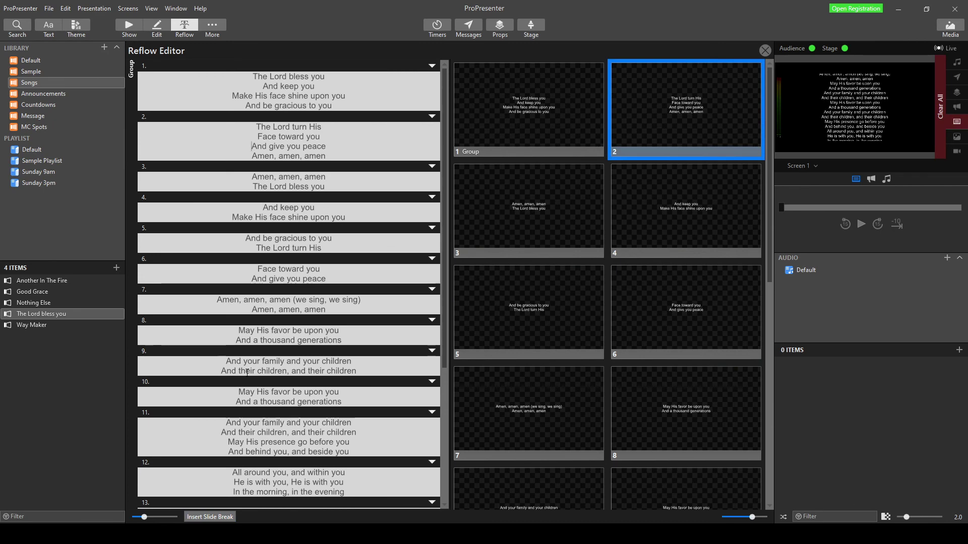
left_click(212, 516)
scroll(243, 335, "down", 5)
scroll(243, 336, "up", 5)
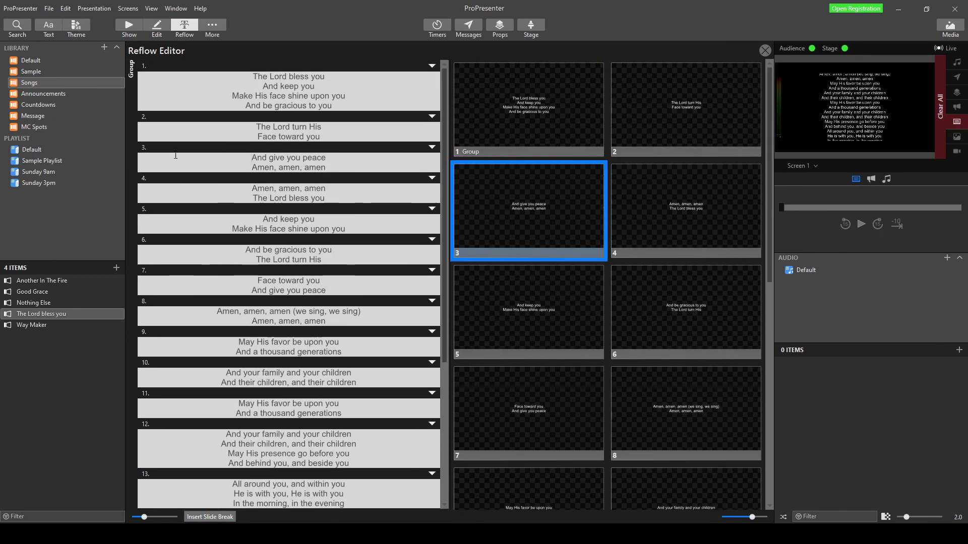
left_click(483, 110)
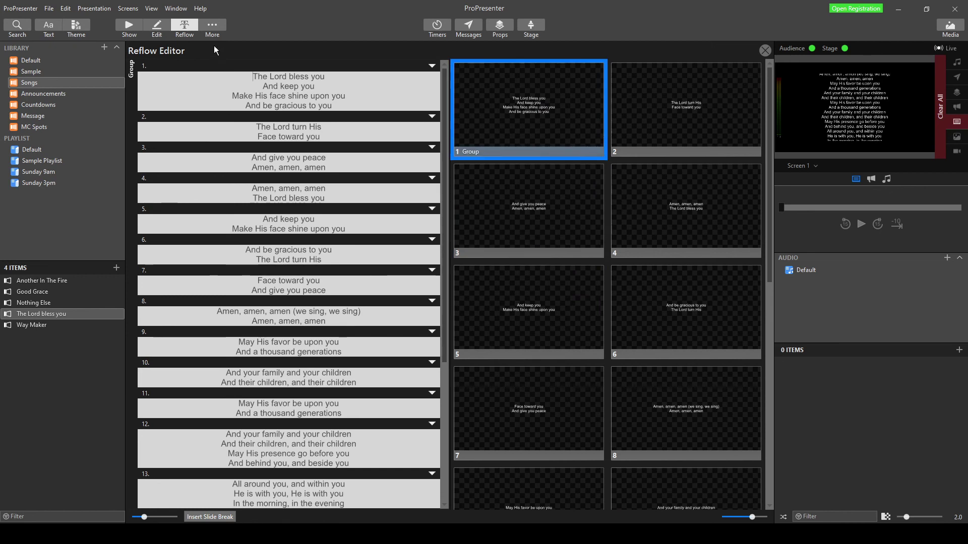
- Switch to Show mode and send slides 2, 3, 4 and then 15 live
left_click(125, 25)
left_click(313, 105)
left_click(476, 104)
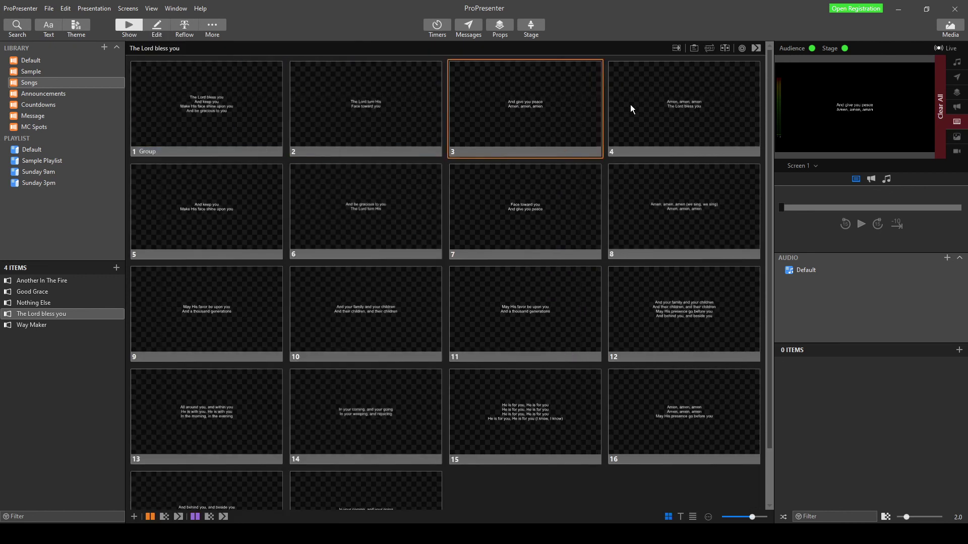
left_click(630, 104)
scroll(550, 257, "down", 2)
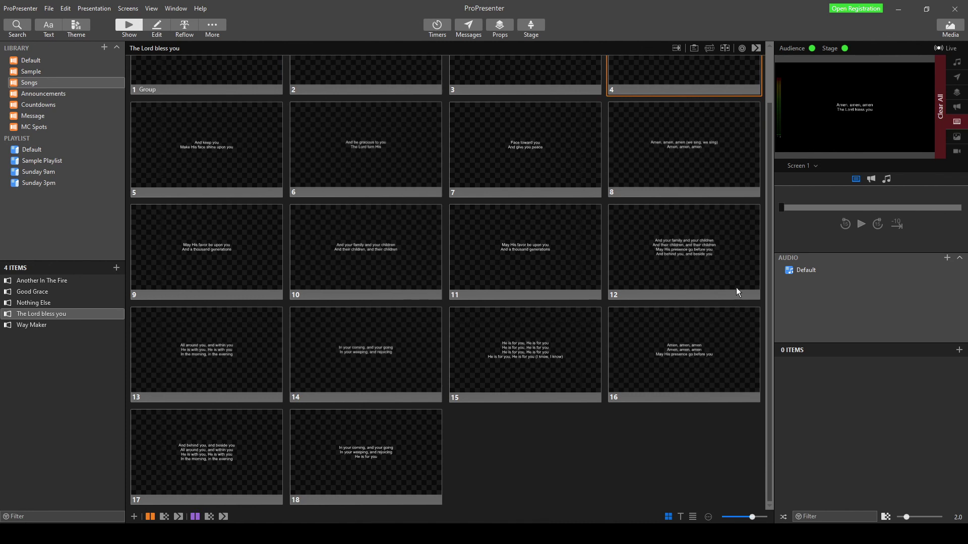
left_click(559, 357)
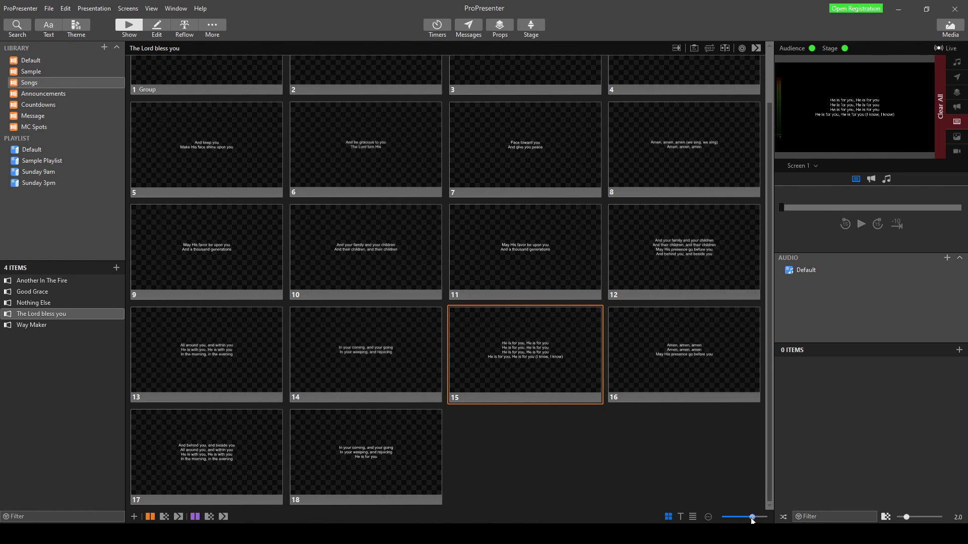
- Enlarge the slide thumbnails to three per row
left_click_drag(753, 518, 759, 518)
scroll(585, 384, "down", 5)
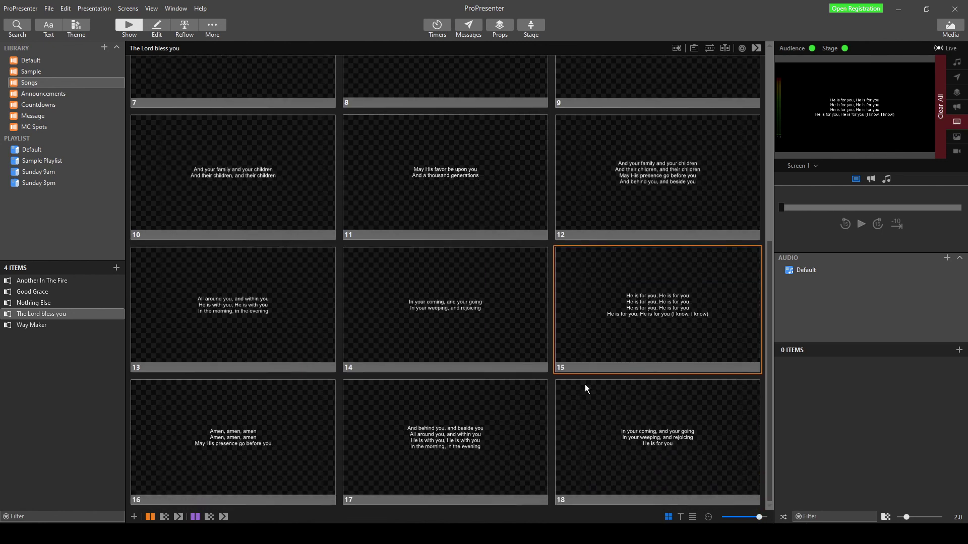
scroll(552, 418, "up", 6)
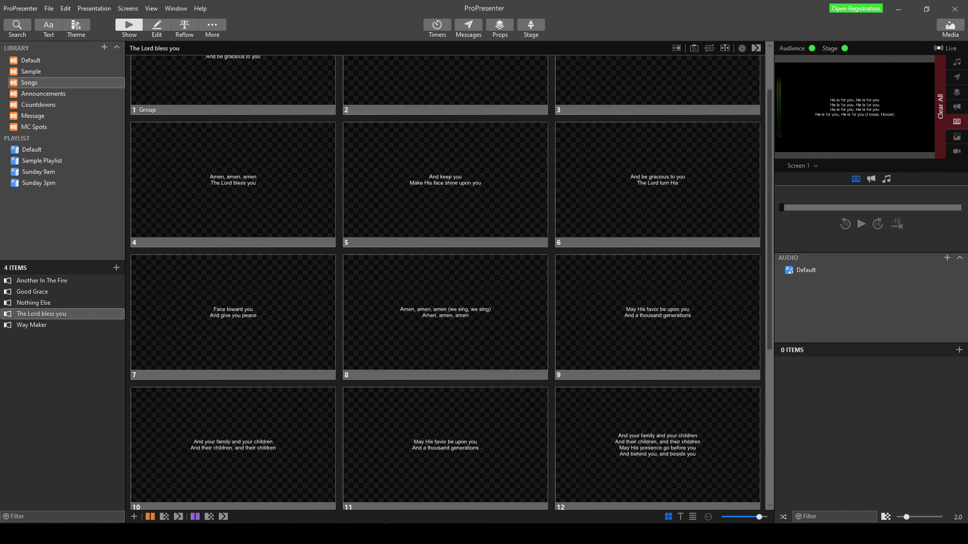